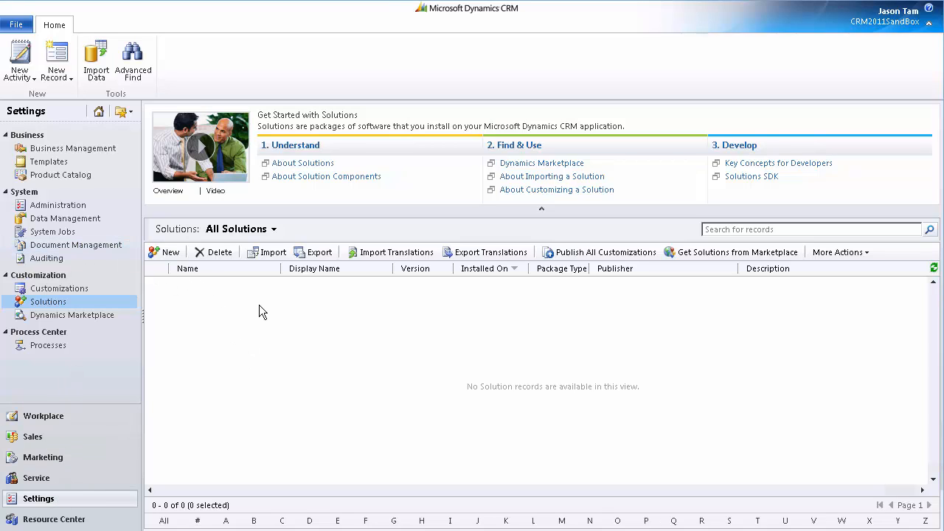
# - Start a new publisher record from the customization settings with the display name FooSoftware
pyautogui.click(87, 289)
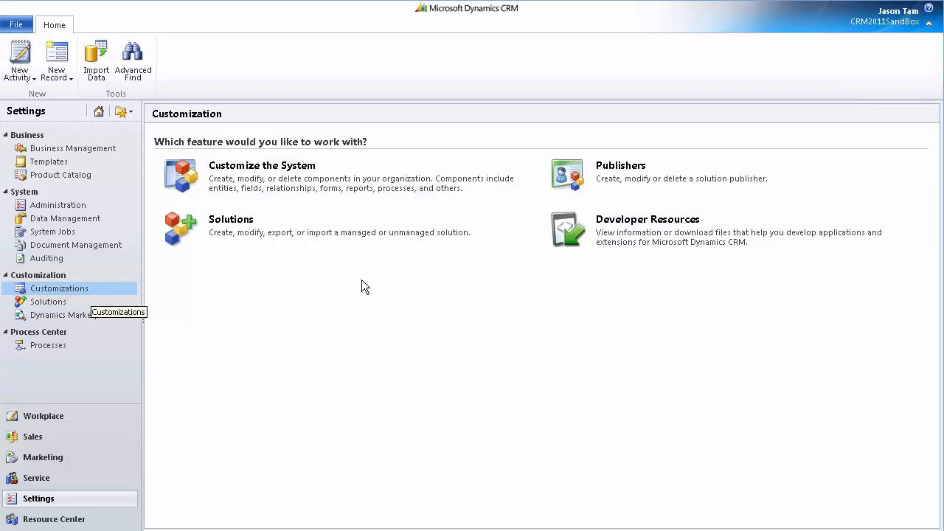
pyautogui.click(616, 167)
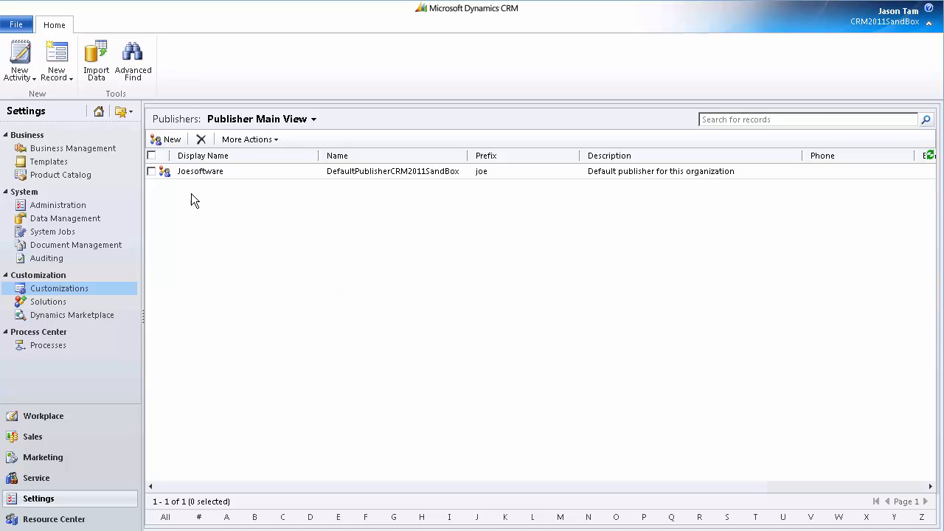
pyautogui.click(169, 139)
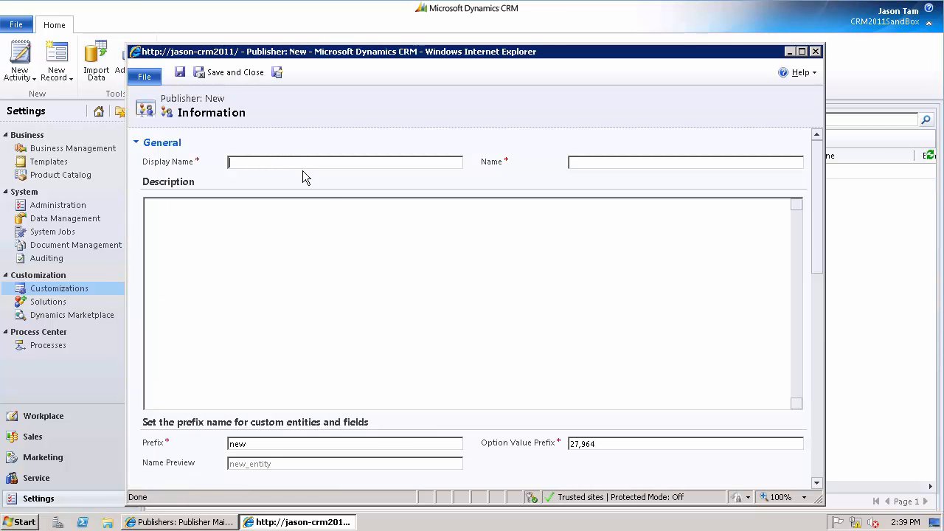
pyautogui.write('FooSoftware')
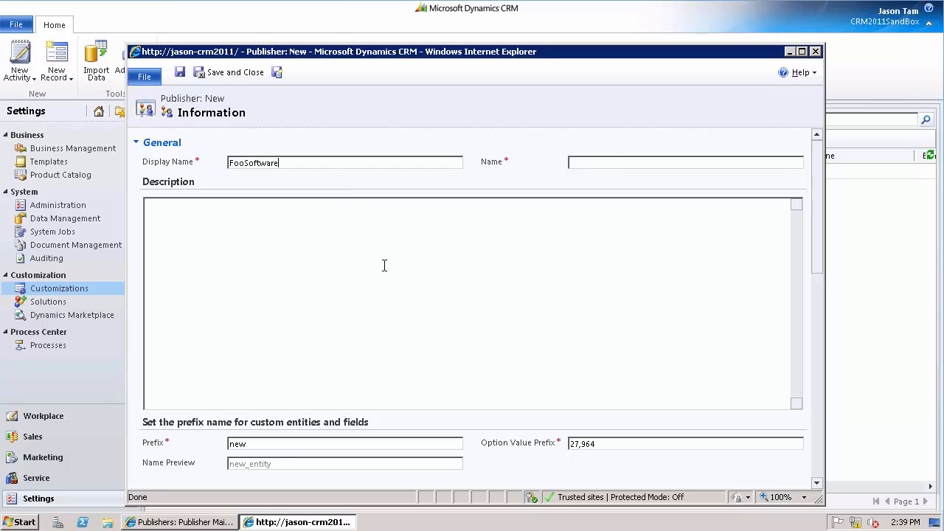
pyautogui.click(384, 265)
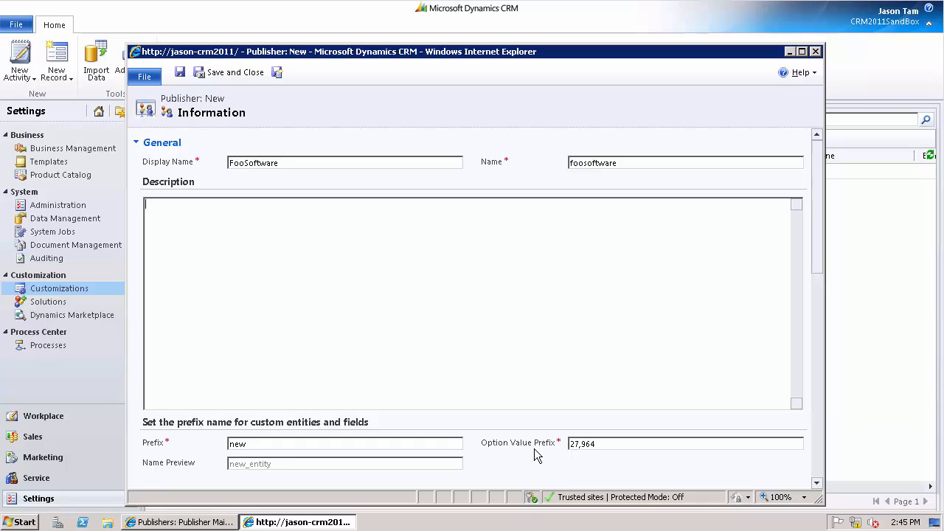
# - Set the new publisher's prefix for custom entities and fields to foo, and save and close the record
pyautogui.click(605, 445)
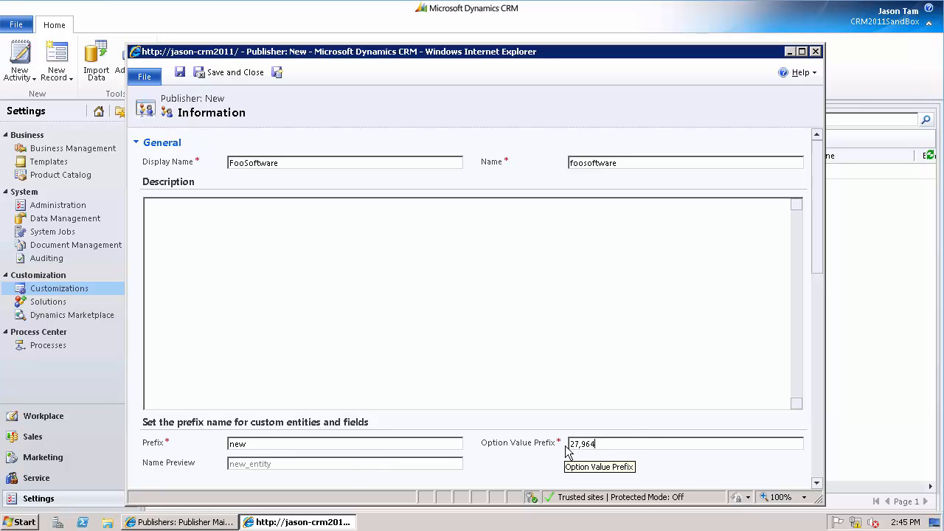
pyautogui.moveTo(323, 451); pyautogui.dragTo(211, 468)
pyautogui.write('fo')
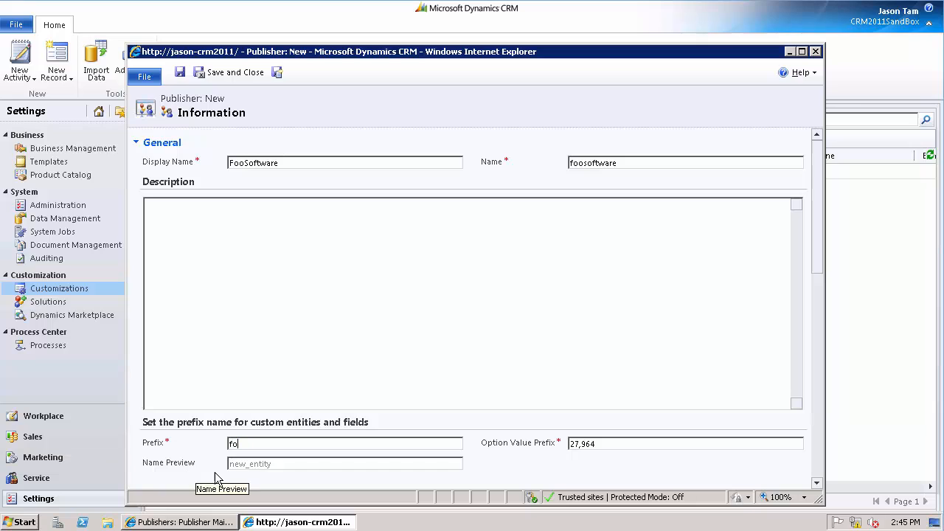
pyautogui.write('oo')
pyautogui.press('BackSpace')
pyautogui.press('BackSpace')
pyautogui.write('o')
pyautogui.click(389, 388)
pyautogui.click(225, 74)
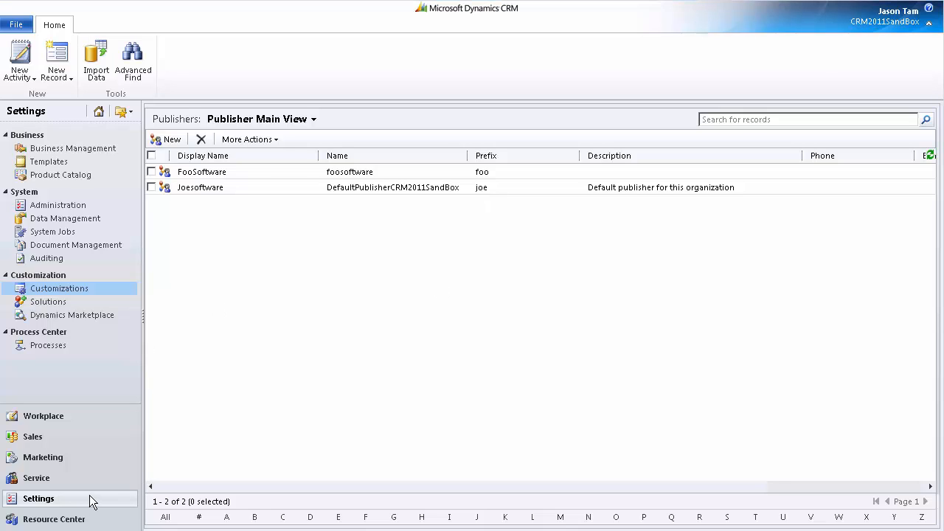
# - Start a new solution from the customization settings with the display name Demo Solution
pyautogui.click(64, 290)
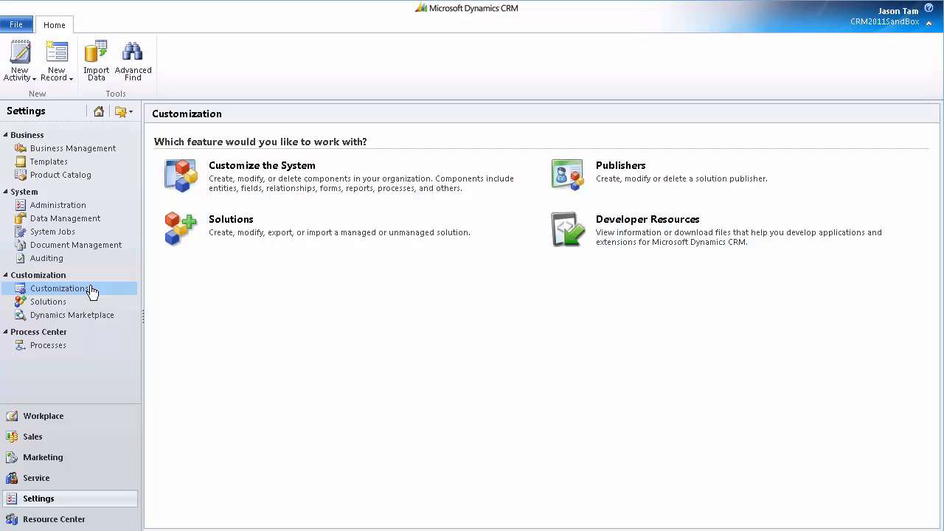
pyautogui.click(234, 221)
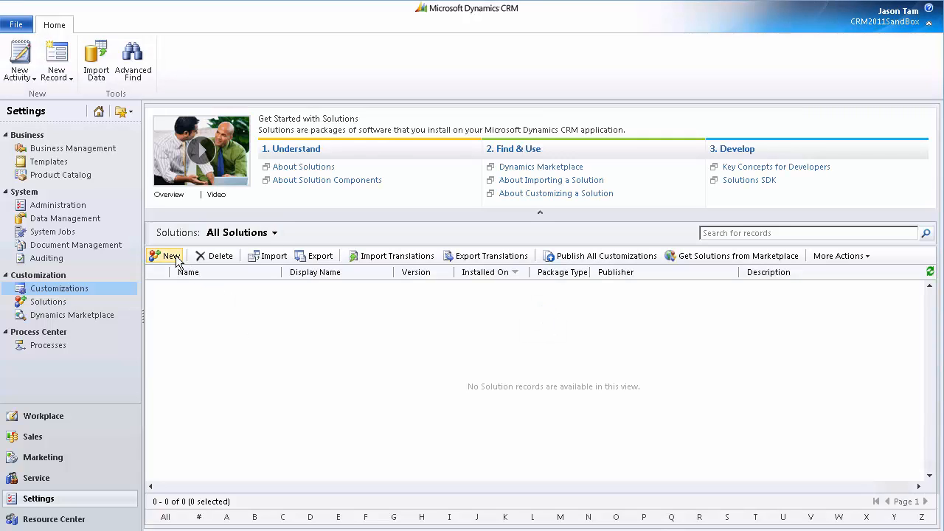
pyautogui.click(171, 256)
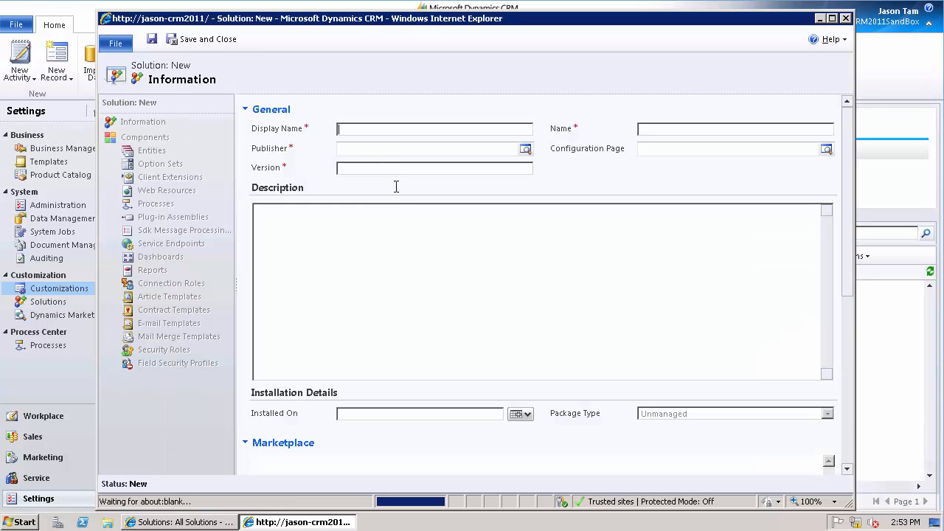
pyautogui.write('Demo S')
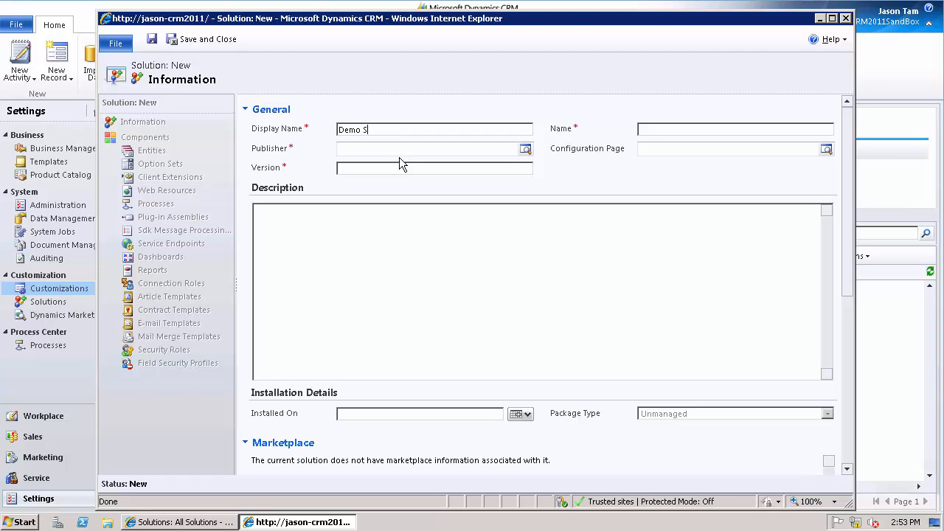
pyautogui.write('olution')
# - Set the solution's version to 1.0 and its publisher to Joesoftware, and save it
pyautogui.click(502, 168)
pyautogui.write('1.0')
pyautogui.click(425, 271)
pyautogui.click(529, 155)
pyautogui.doubleClick(329, 230)
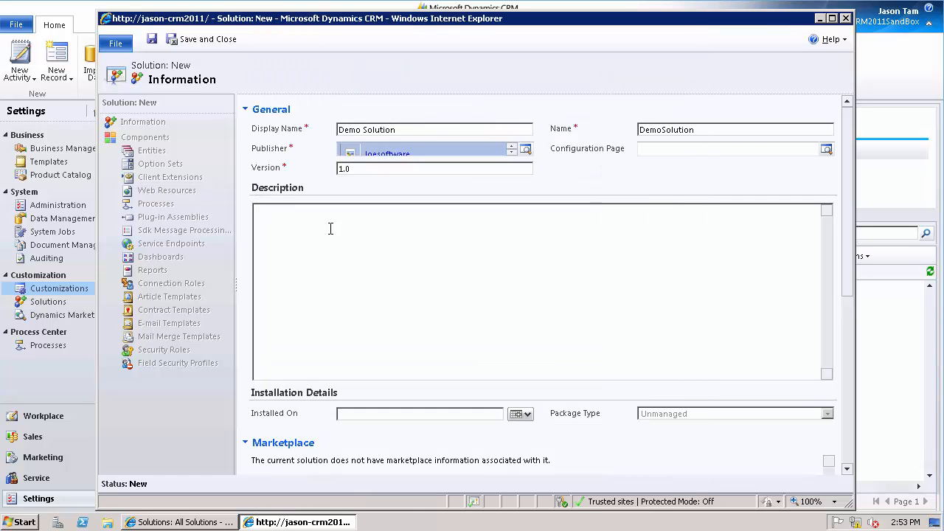
pyautogui.click(151, 39)
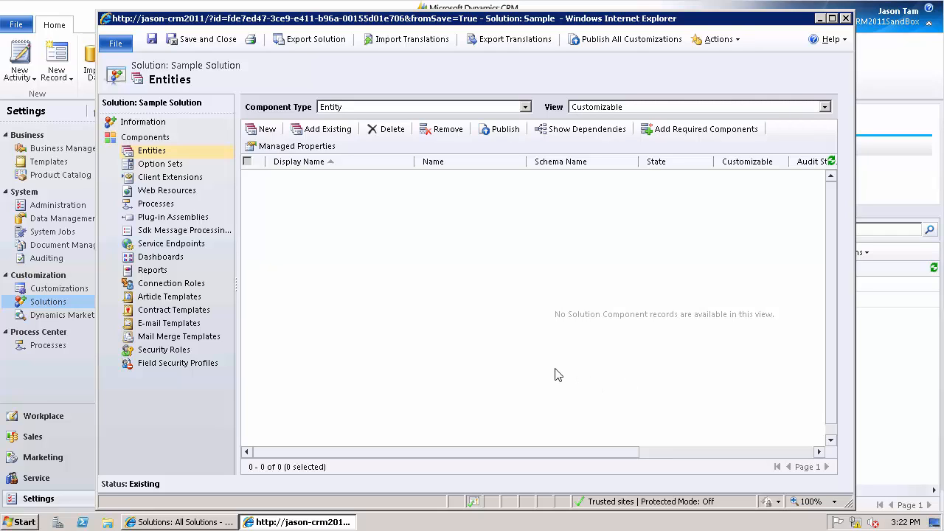
# - Create a custom entity in Sample Solution with display name Movie and plural name Movies, and save and close it
pyautogui.click(267, 130)
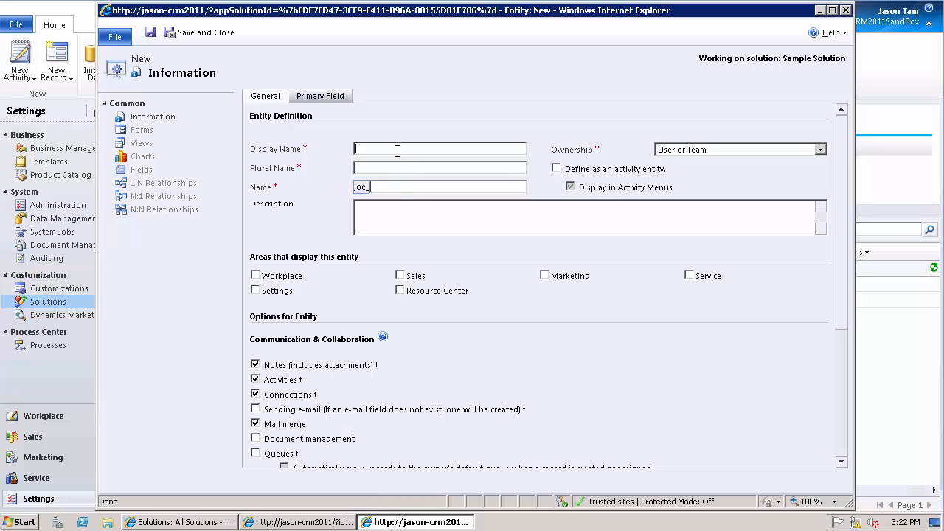
pyautogui.write('Movie')
pyautogui.click(415, 167)
pyautogui.write('Movies')
pyautogui.click(439, 234)
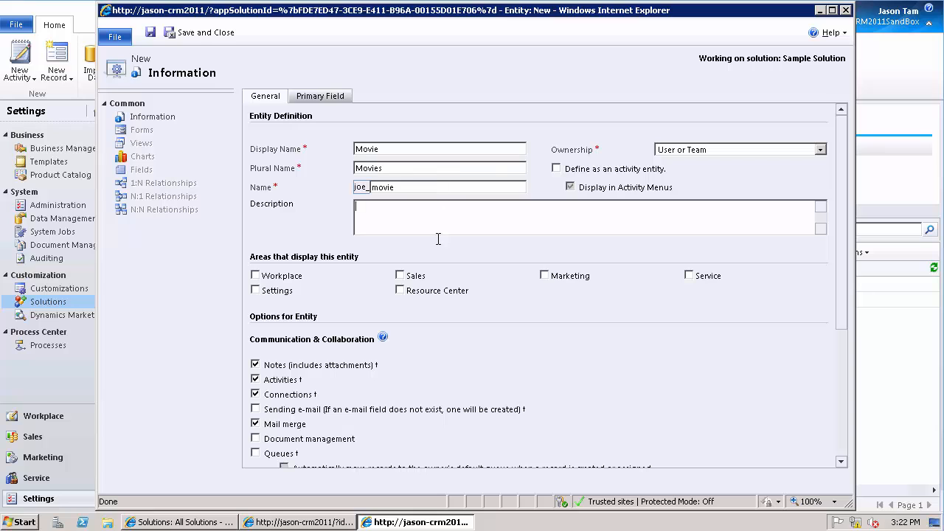
pyautogui.click(197, 33)
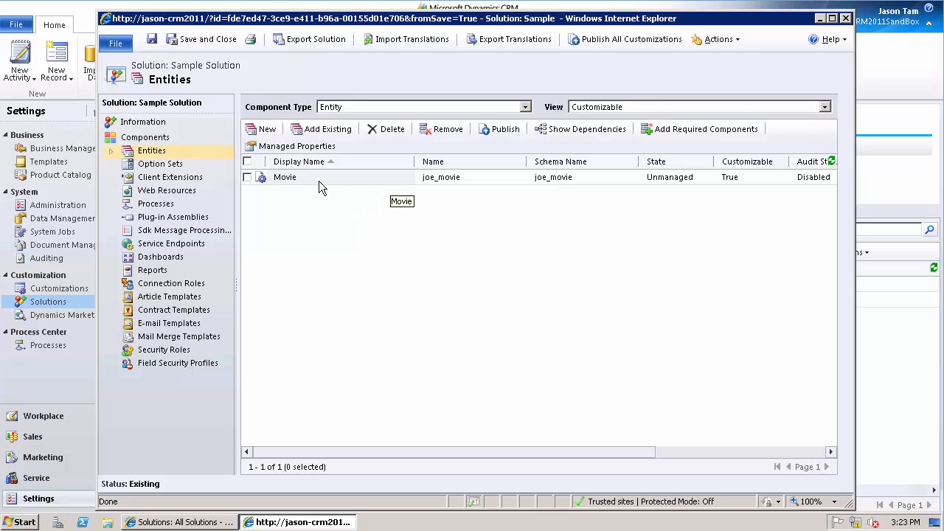
pyautogui.click(294, 178)
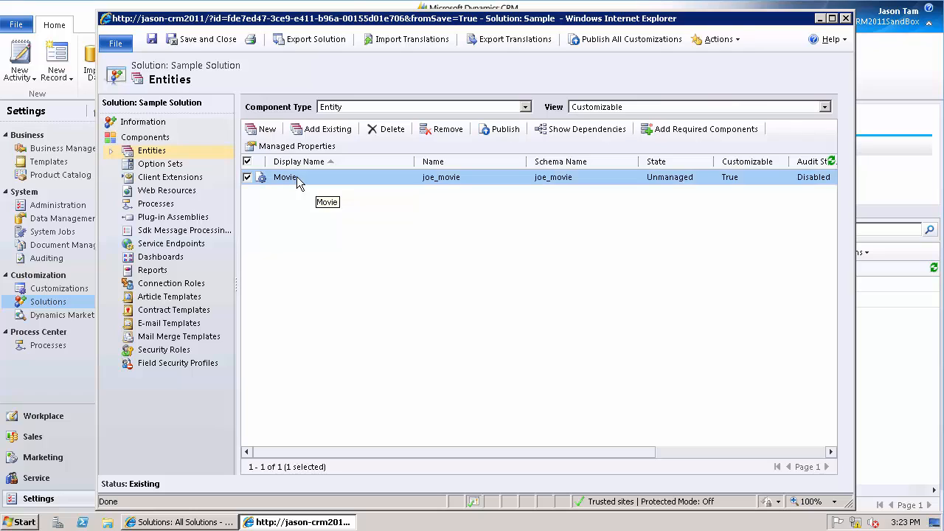
pyautogui.click(247, 179)
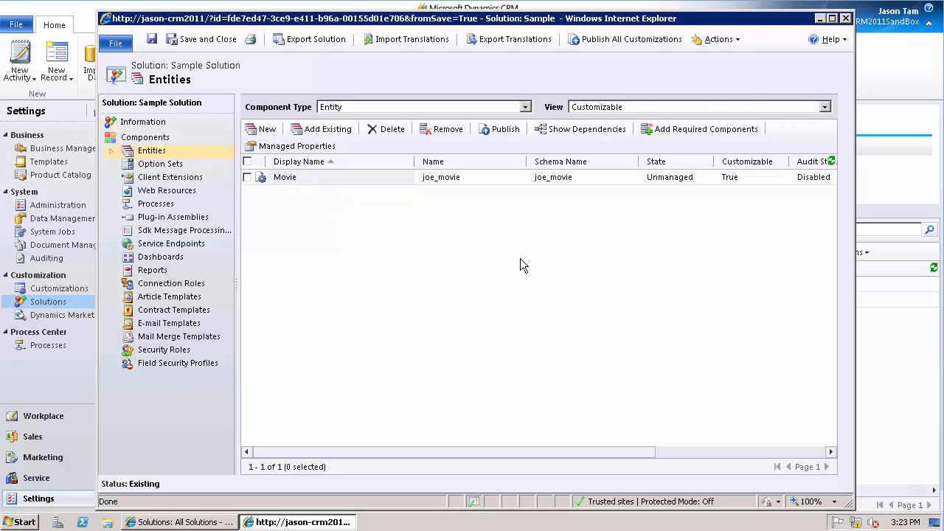